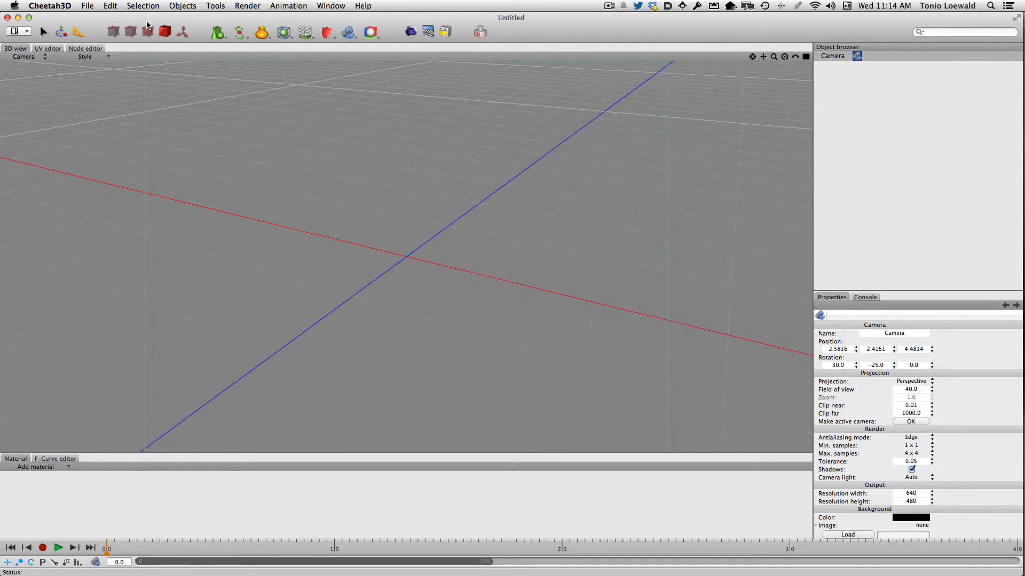
Add a box primitive to the scene
left_click(216, 33)
left_click(232, 66)
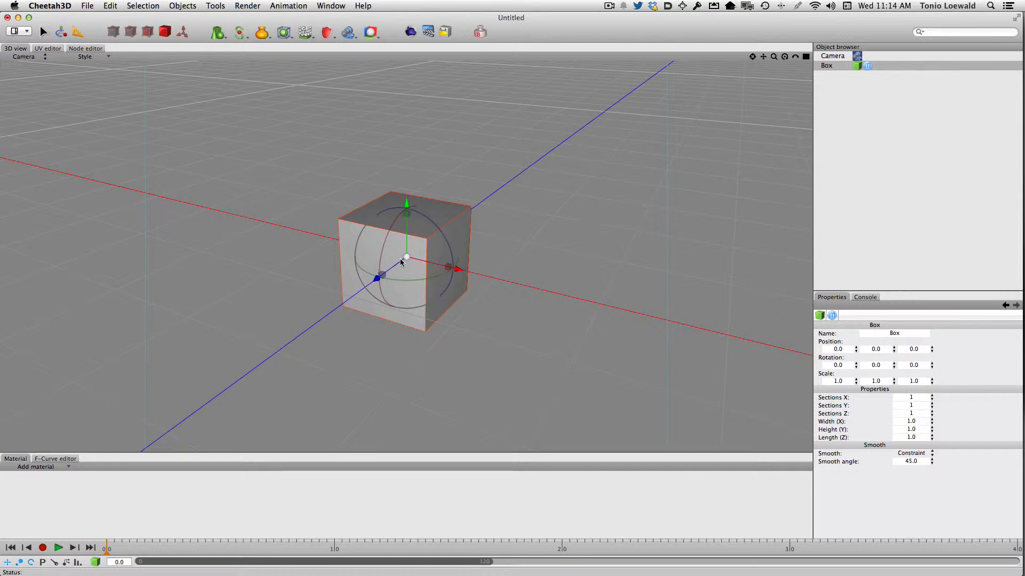
Customize the toolbar by adding the Move and Scale tools after the Dynamics item
right_click(633, 30)
left_click(672, 100)
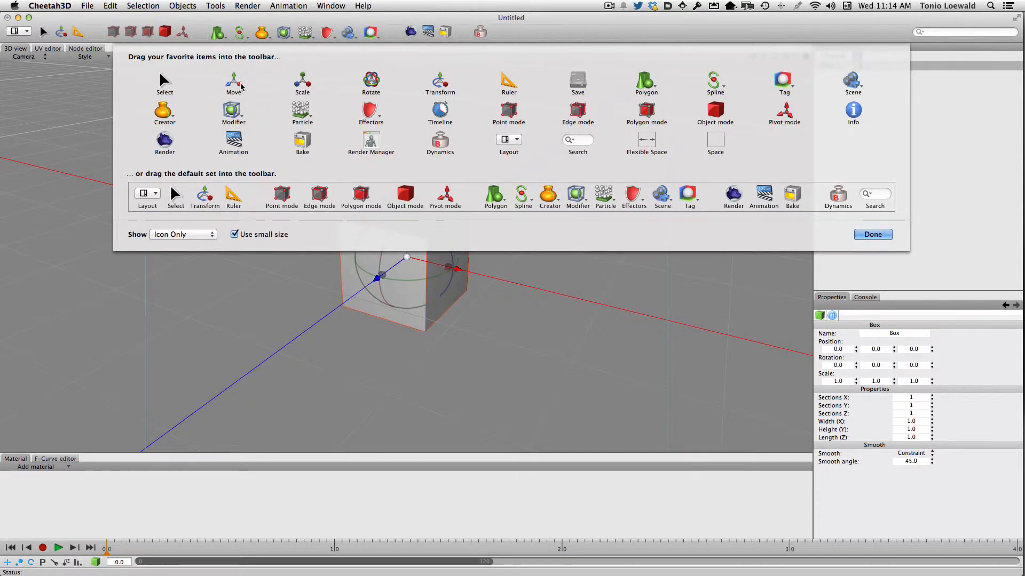
left_click_drag(241, 87, 498, 32)
left_click_drag(289, 78, 514, 32)
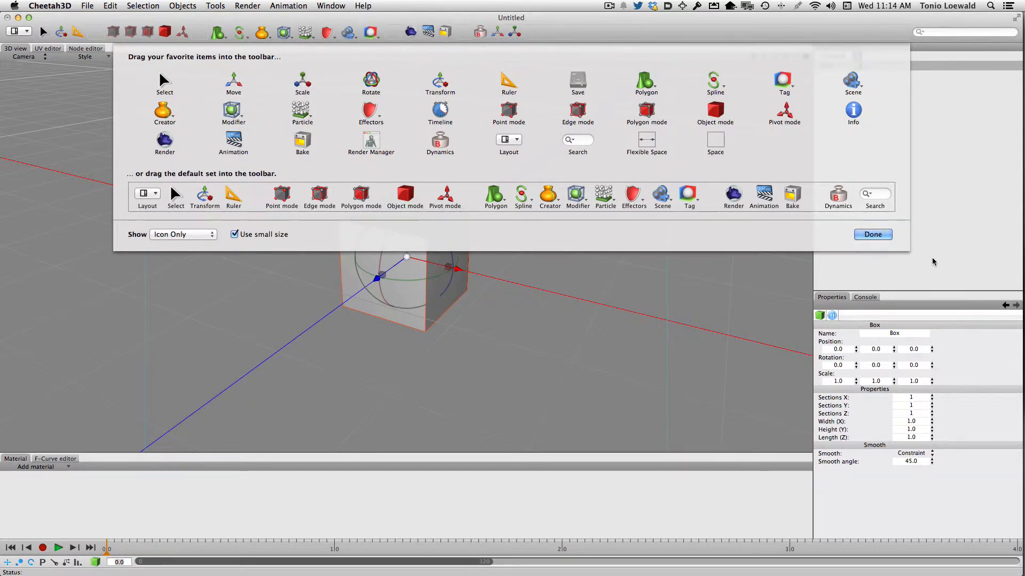
left_click(873, 235)
Activate the Scale tool and the Move tool in turn, and return to the combined Transform tool
left_click(514, 32)
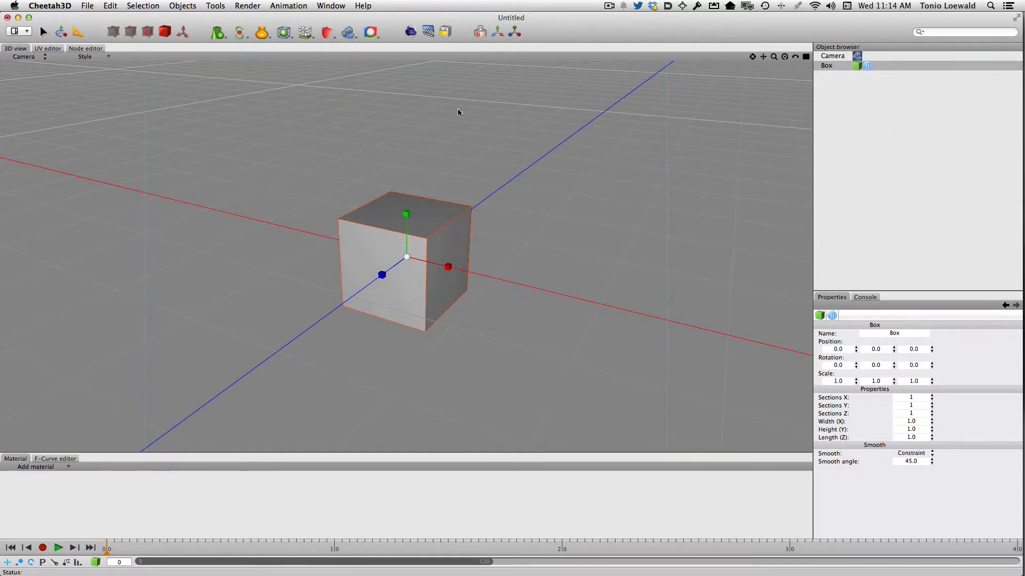
left_click(497, 33)
left_click(60, 33)
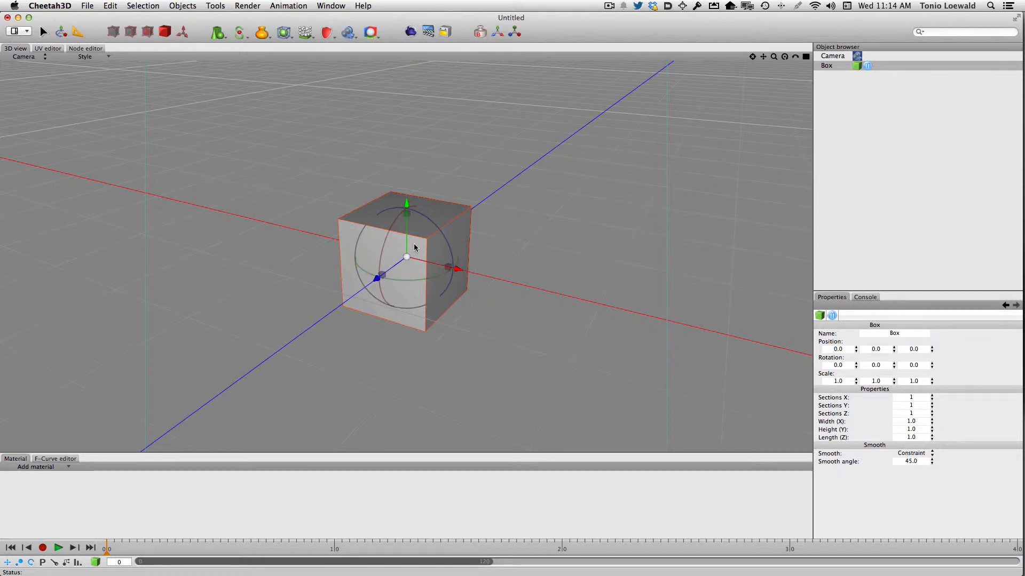
Try moving the box along its Z, X and Y axes and freely in the view, undoing each move
left_click_drag(378, 279, 343, 302)
key("super+z")
mouse_move(458, 271)
left_mouse_down()
mouse_move(578, 299)
mouse_move(448, 268)
mouse_move(460, 270)
left_mouse_up()
key("super+z")
left_click_drag(408, 204, 412, 108)
key("super+z")
left_click_drag(406, 257, 394, 178)
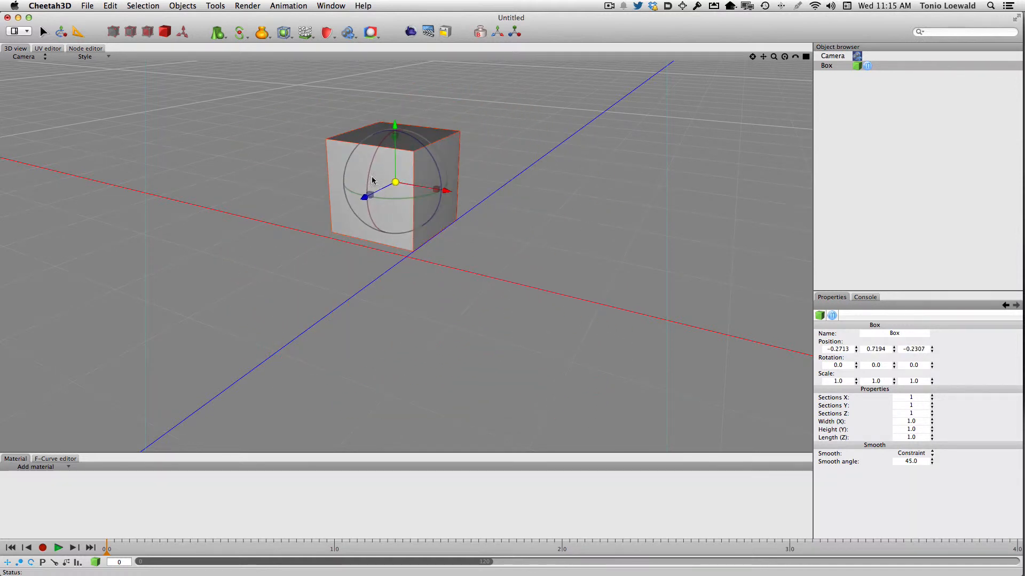
key("super+z")
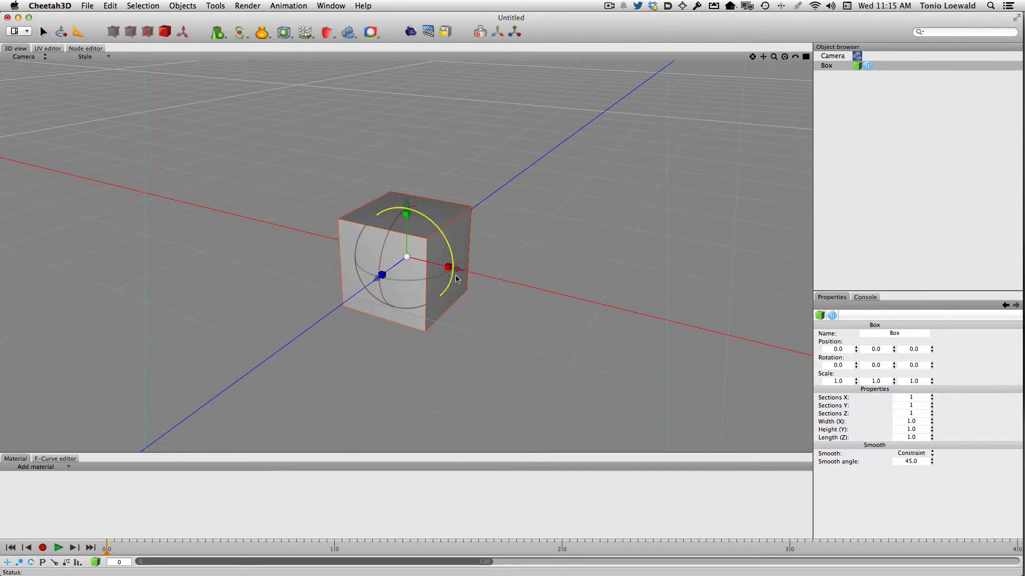
Try scaling the box uniformly and along its Z, X and Y axes separately, undoing each change
left_click_drag(407, 257, 485, 249)
key("super+z")
left_click_drag(382, 274, 305, 320)
key("super+z")
left_click_drag(448, 268, 554, 274)
key("super+z")
left_click_drag(406, 214, 541, 193)
key("super+z")
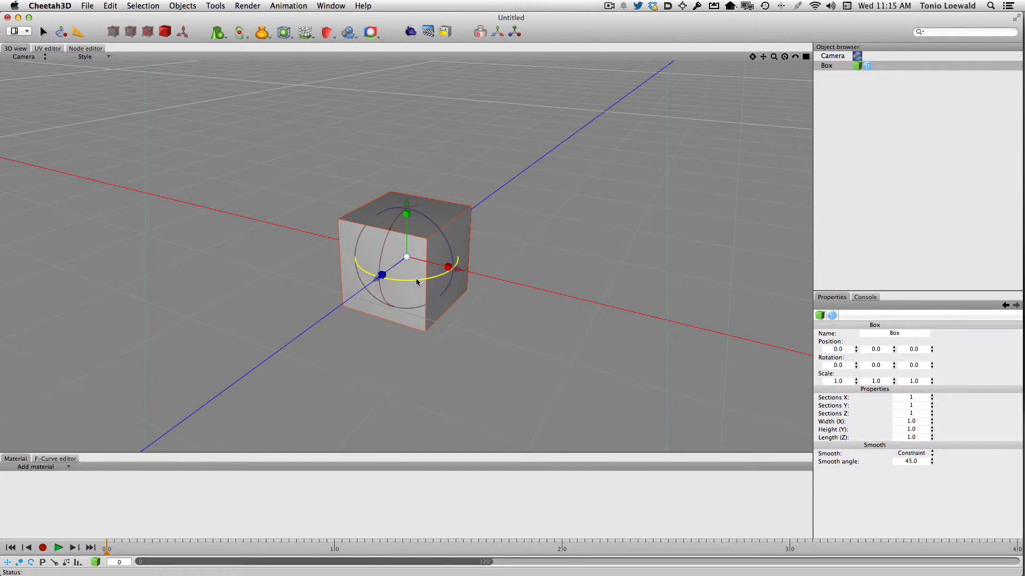
Try rotating the box about 39 degrees around its vertical axis and around its X axis, undoing each rotation
left_click_drag(409, 277, 452, 292)
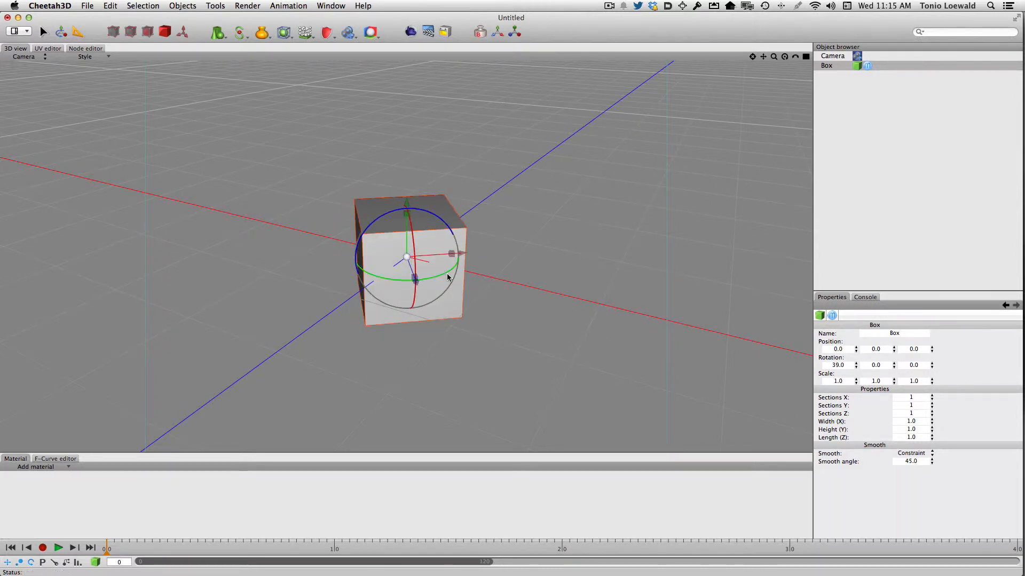
key("super+z")
mouse_move(388, 234)
left_mouse_down()
mouse_move(365, 273)
mouse_move(401, 224)
left_mouse_up()
key("super+z")
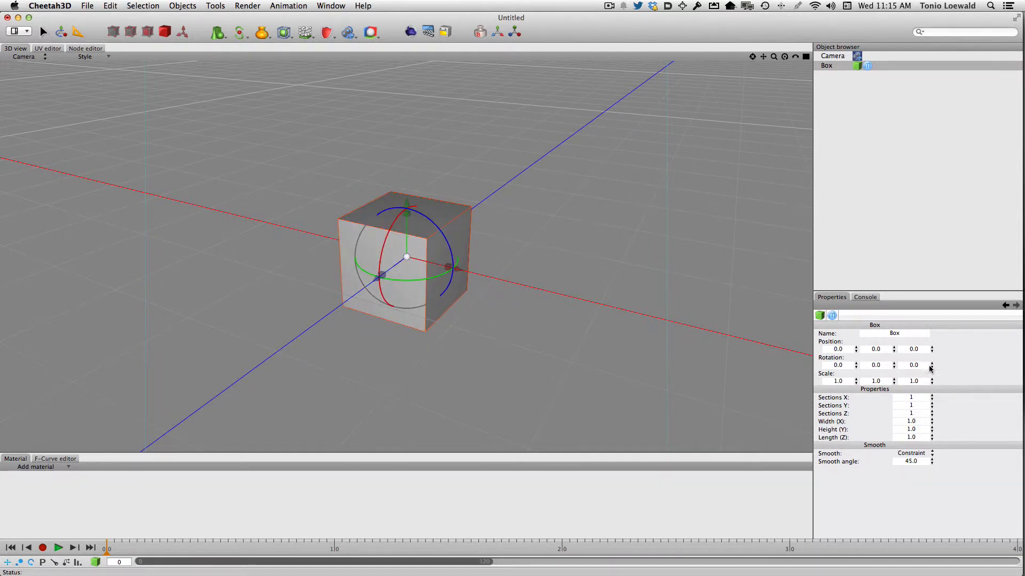
Move the box along X to about -0.84 and bring it back to the origin
left_click_drag(460, 272, 392, 253)
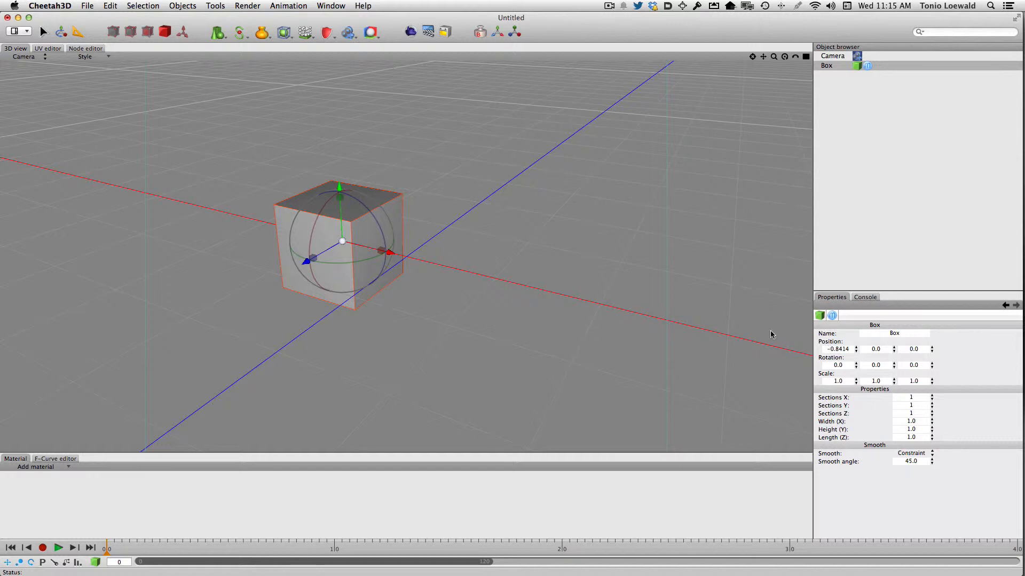
left_click_drag(390, 252, 459, 269)
key("super+z")
key("super+shift+z")
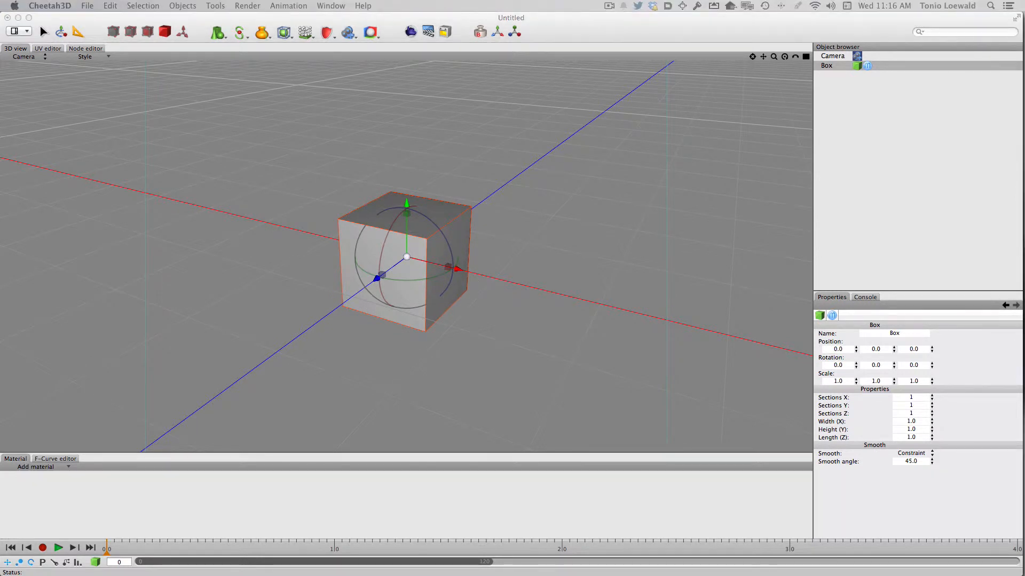
left_click(469, 329)
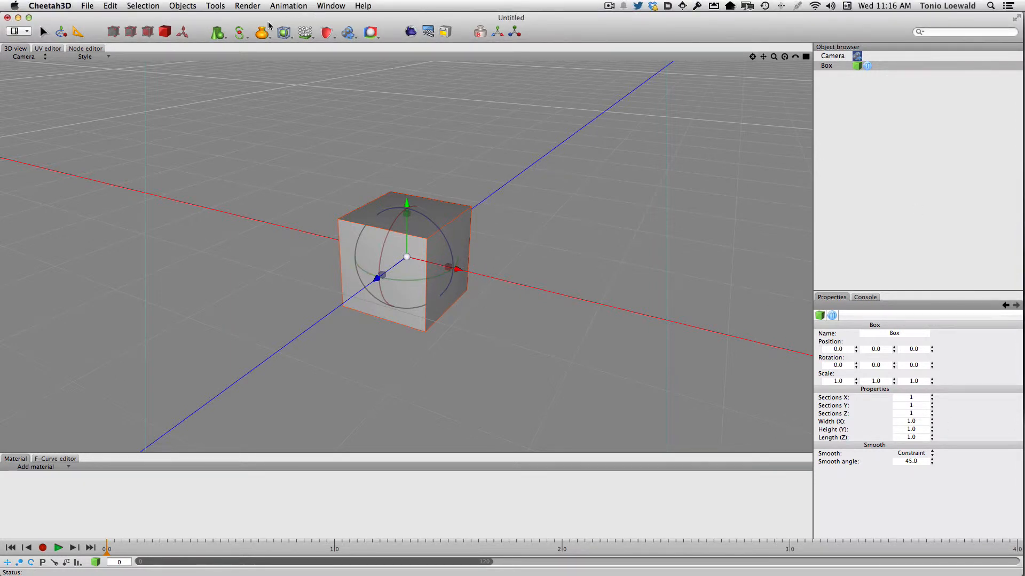
Add a cylinder primitive and raise it along Y to about 0.88, above the box
left_click(216, 34)
left_click(245, 121)
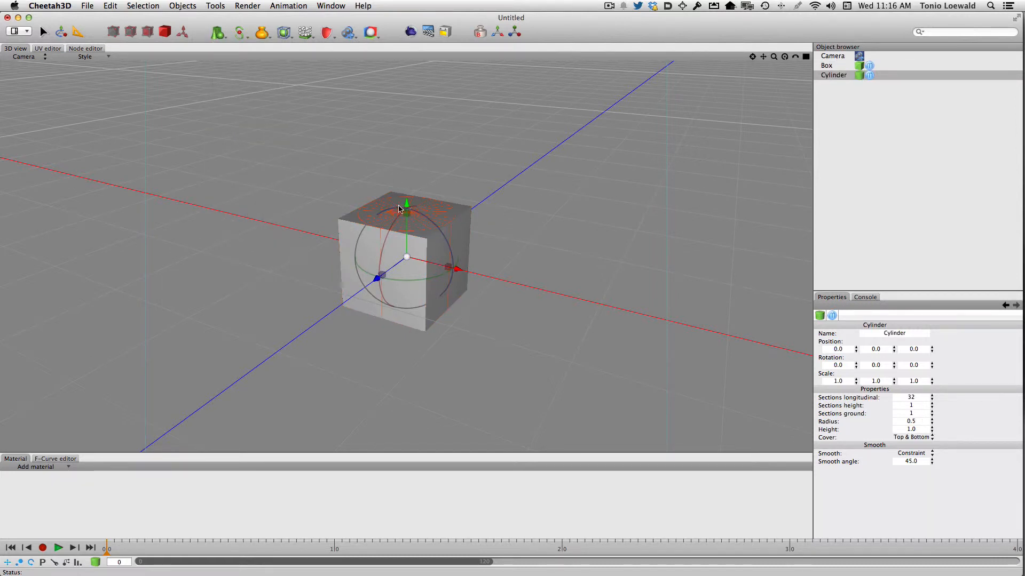
left_click_drag(401, 206, 404, 124)
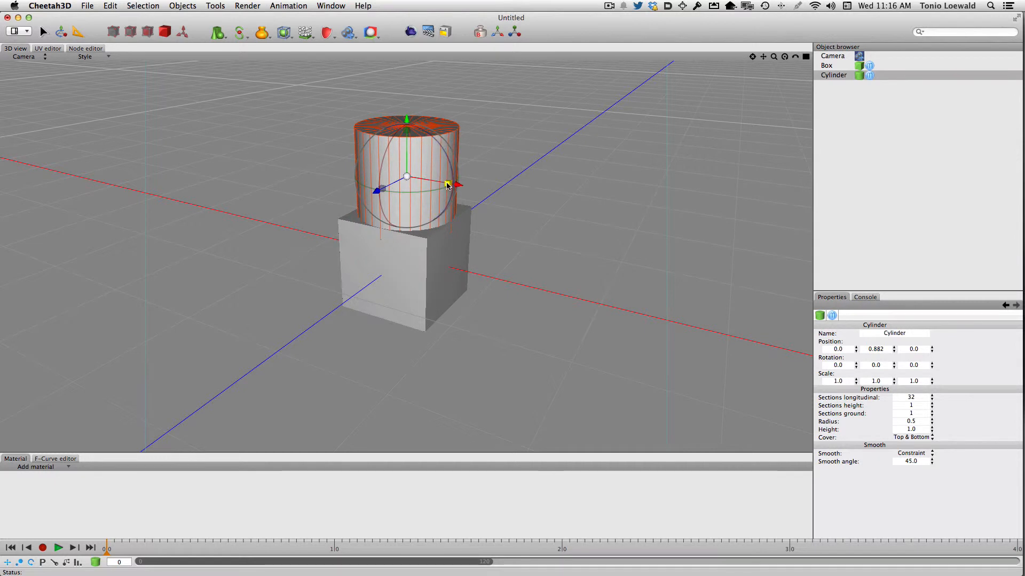
Scale the cylinder to about 0.66 in X and Z and 0.94 in Y, and deselect it
left_click_drag(409, 179, 427, 123)
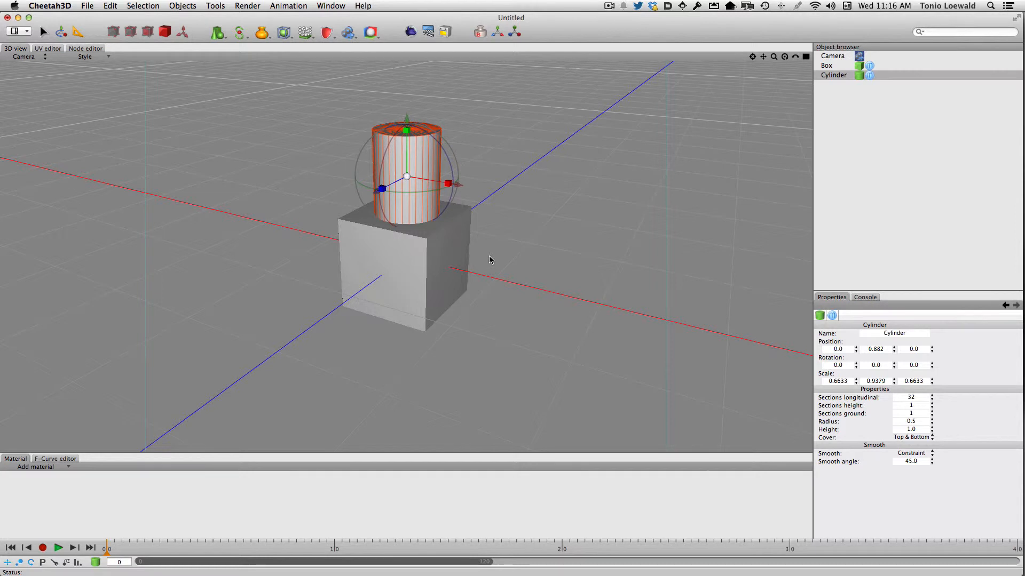
left_click(523, 256)
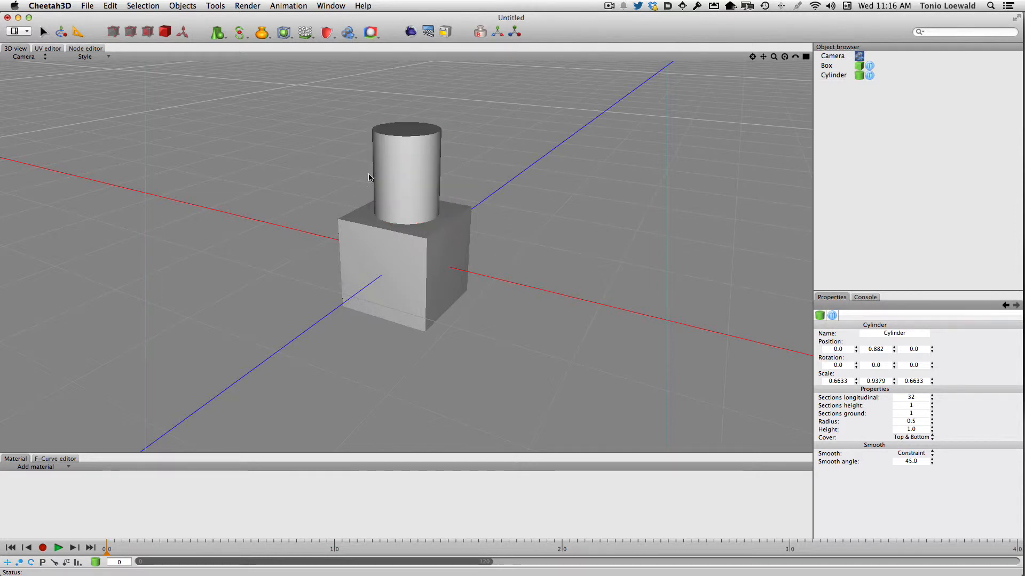
Select the cylinder and the box alternately in the 3D view, ending with the box selected
left_click(388, 178)
left_click(407, 289)
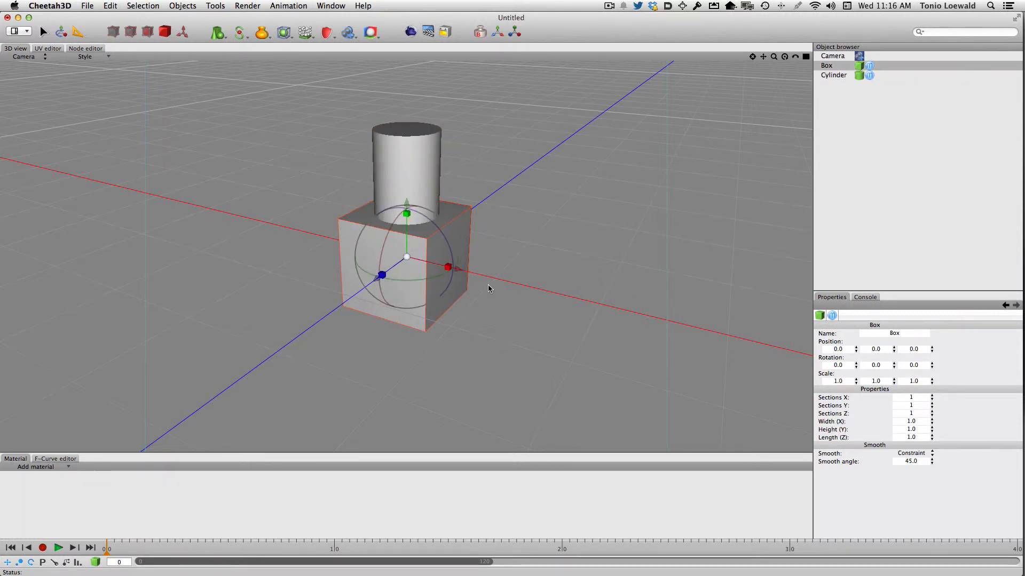
left_click(381, 166)
left_click(393, 293)
Nudge the box down along Y by about 0.005 and increase its width to about 1.74
mouse_move(407, 209)
left_mouse_down()
mouse_move(407, 183)
mouse_move(407, 210)
left_mouse_up()
left_click(857, 66)
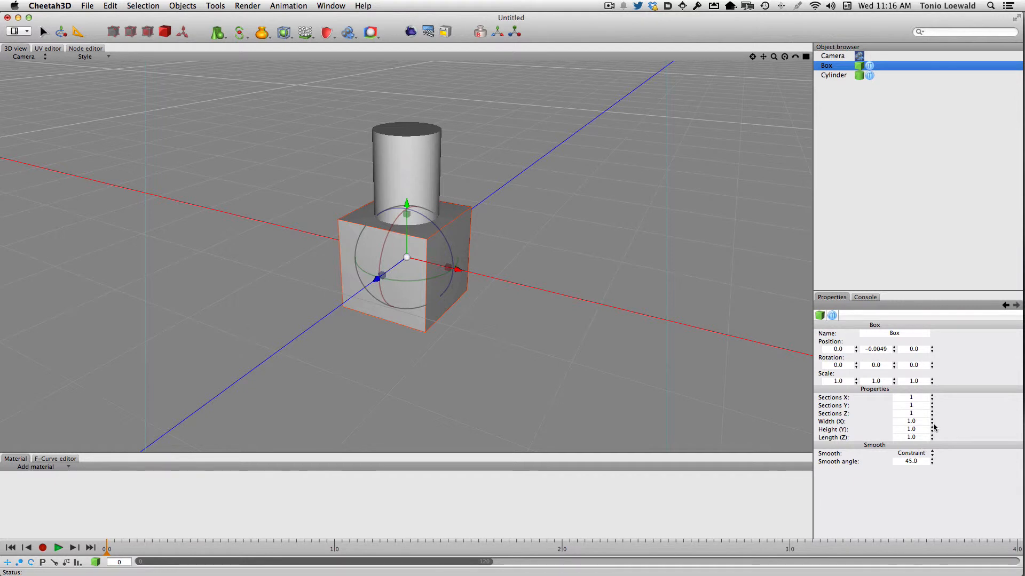
left_click_drag(931, 422, 942, 375)
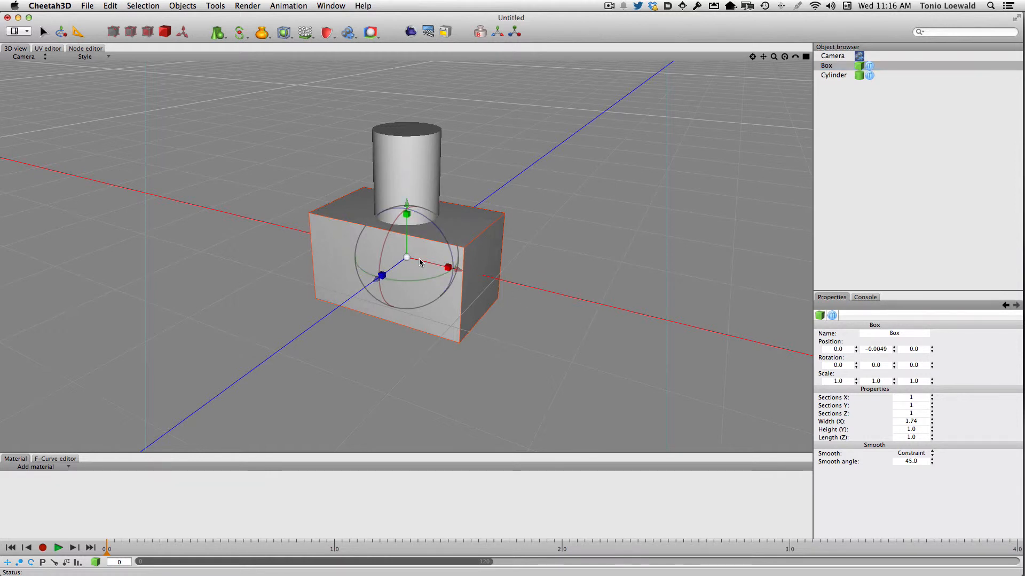
Try scaling the box uniformly to about 1.51 and undo the scaling
left_click_drag(406, 257, 425, 258)
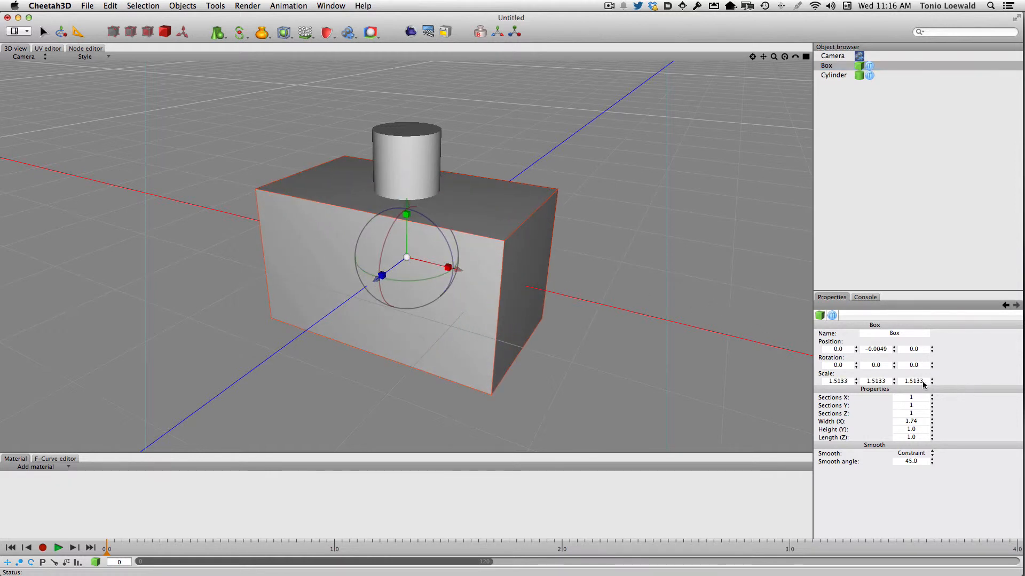
key("super+z")
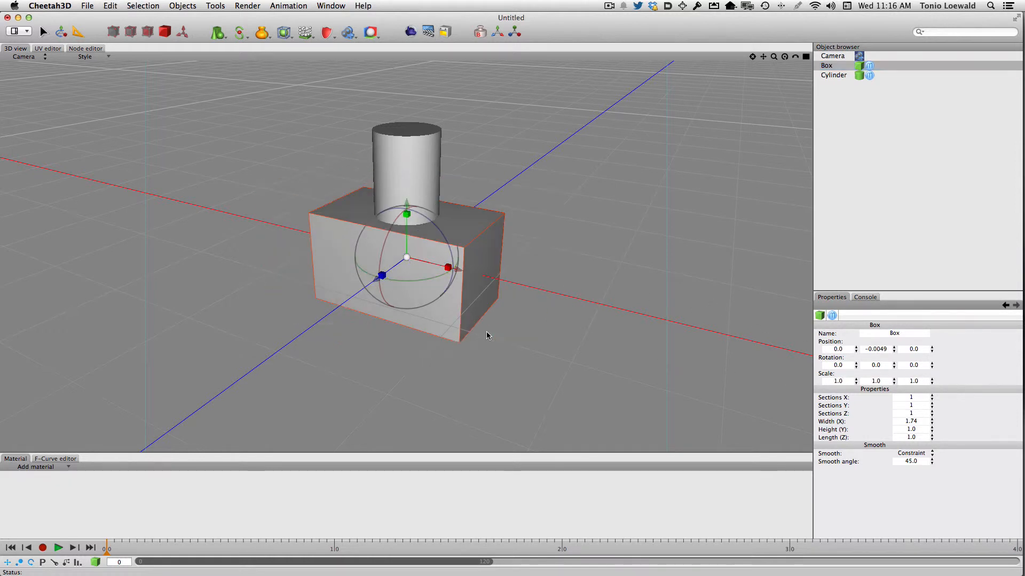
Widen the box to about 1.81 and divide it into 2 sections along X
left_click_drag(929, 423, 932, 412)
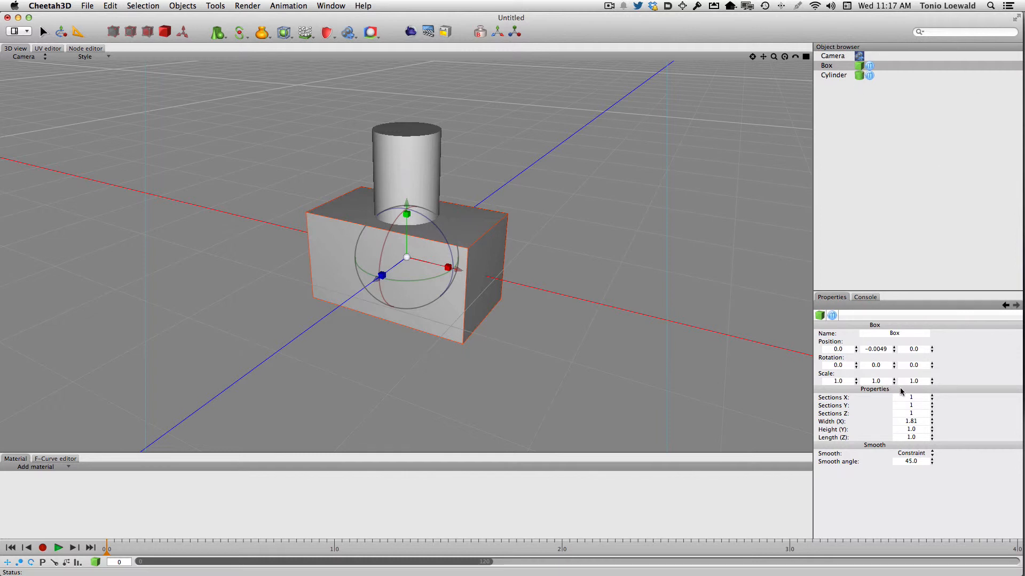
left_click(918, 397)
type("2")
key("Return")
Convert the box into an editable polygon object and select its end face on the positive X side
left_click(858, 68)
key("super+shift+c")
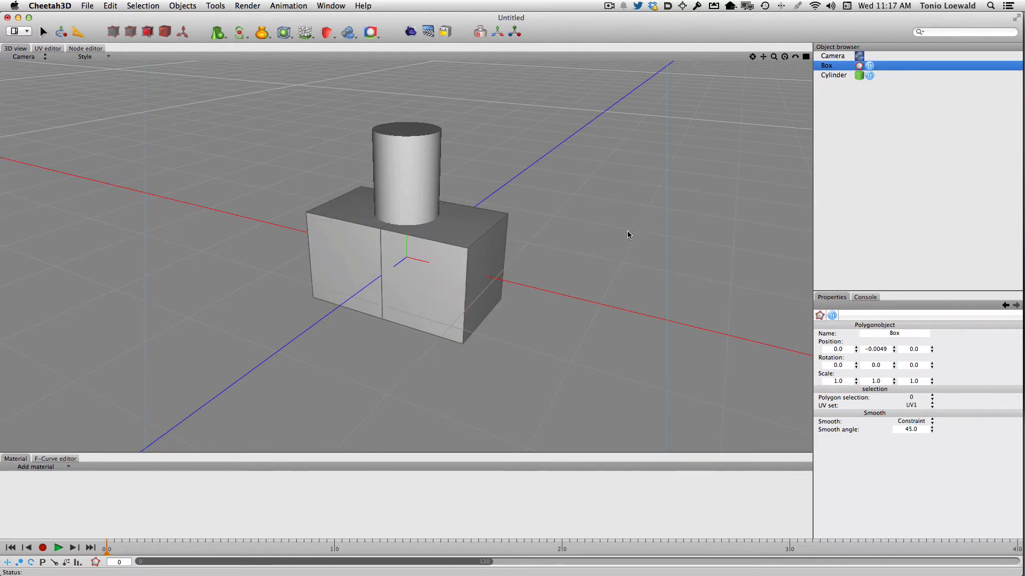
left_click(487, 272)
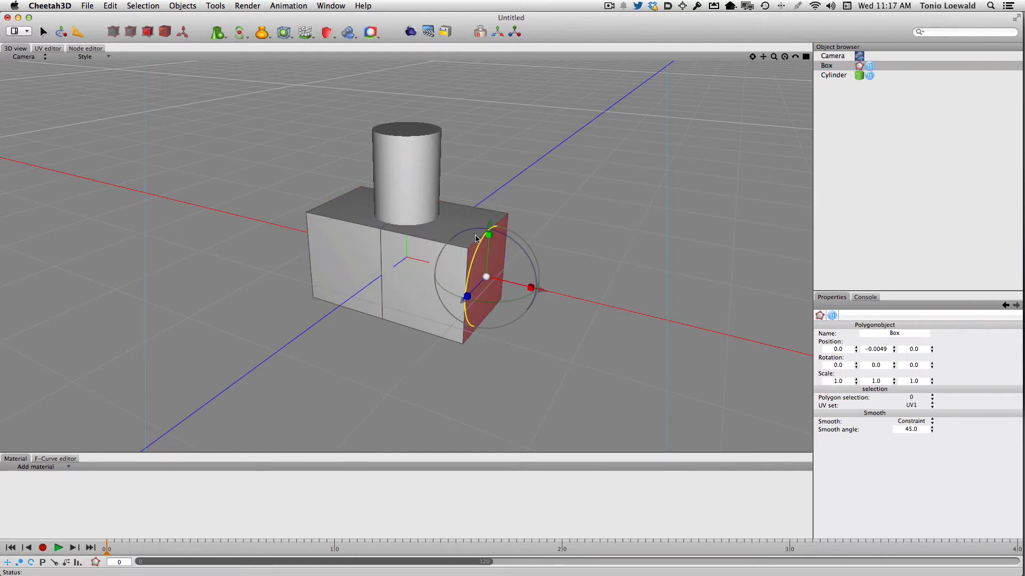
In edge mode, move the upper edge of the box's positive X end face inward along X to slope the face
left_click(130, 31)
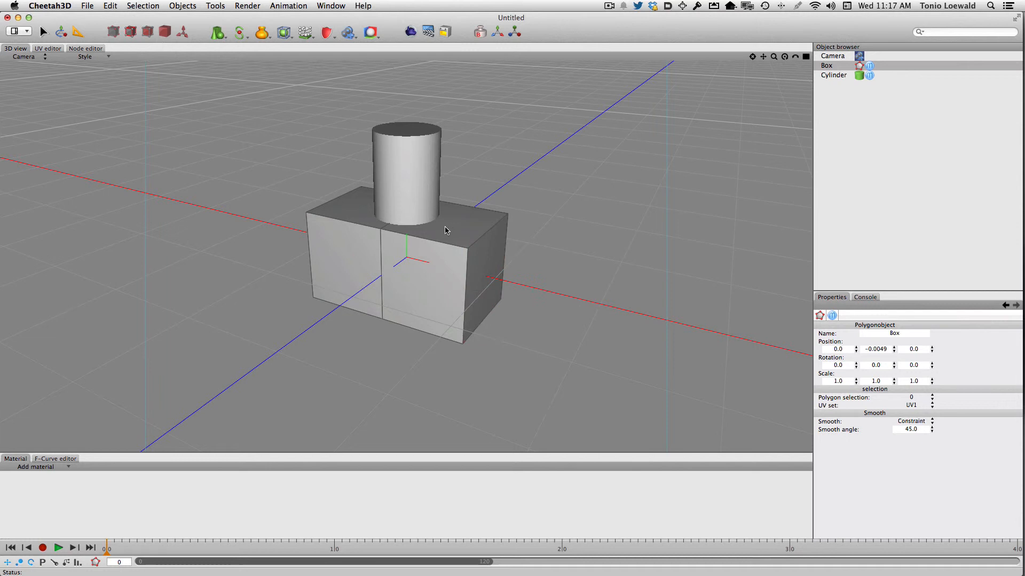
left_click(481, 242)
left_click_drag(547, 244, 516, 236)
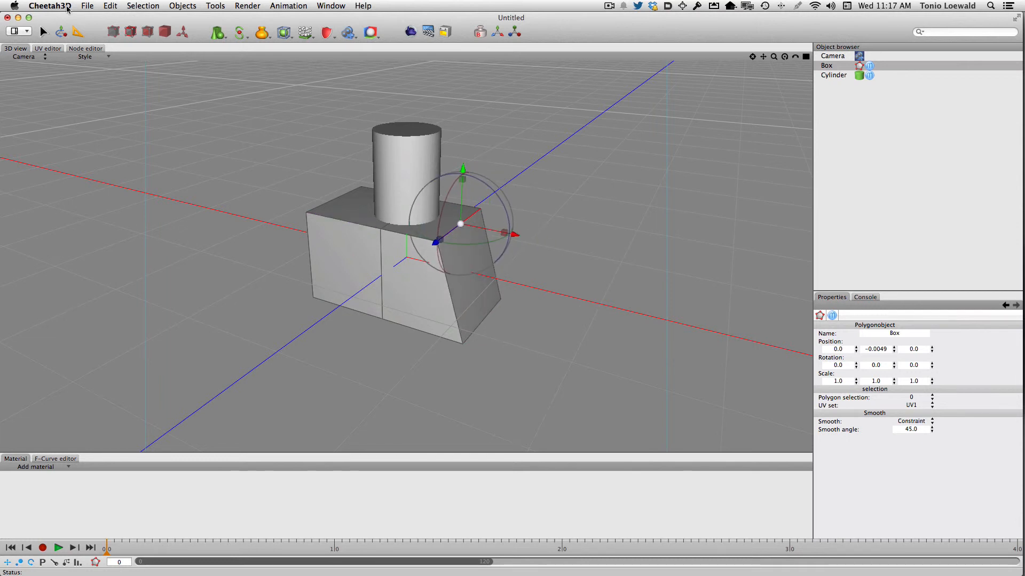
In point mode, move the middle point of the box's upper front edge down along Y
left_click(112, 31)
left_click(380, 230)
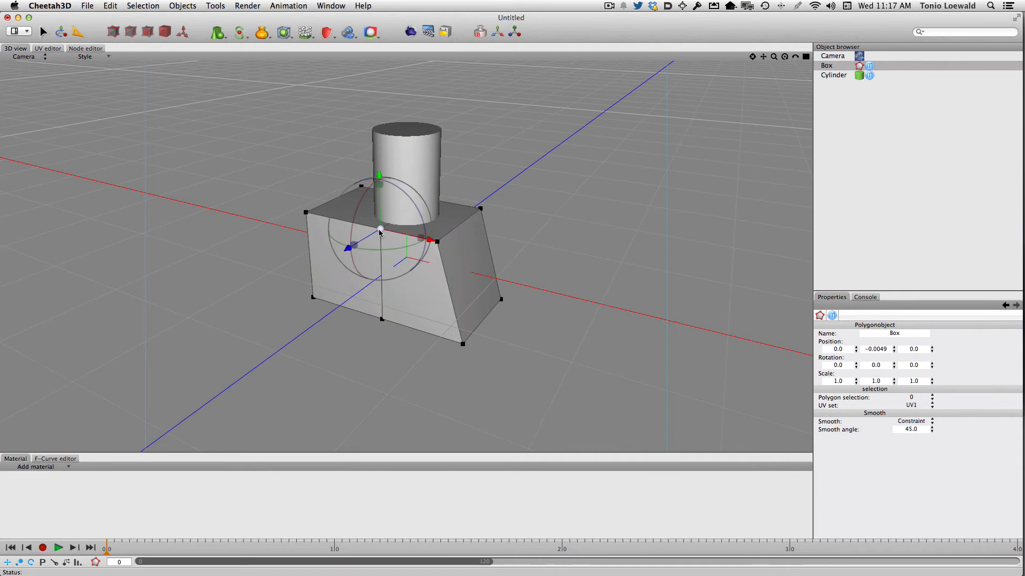
left_click_drag(379, 175, 380, 214)
In polygon mode, move the box's sloped end face slightly outward along X
left_click(147, 31)
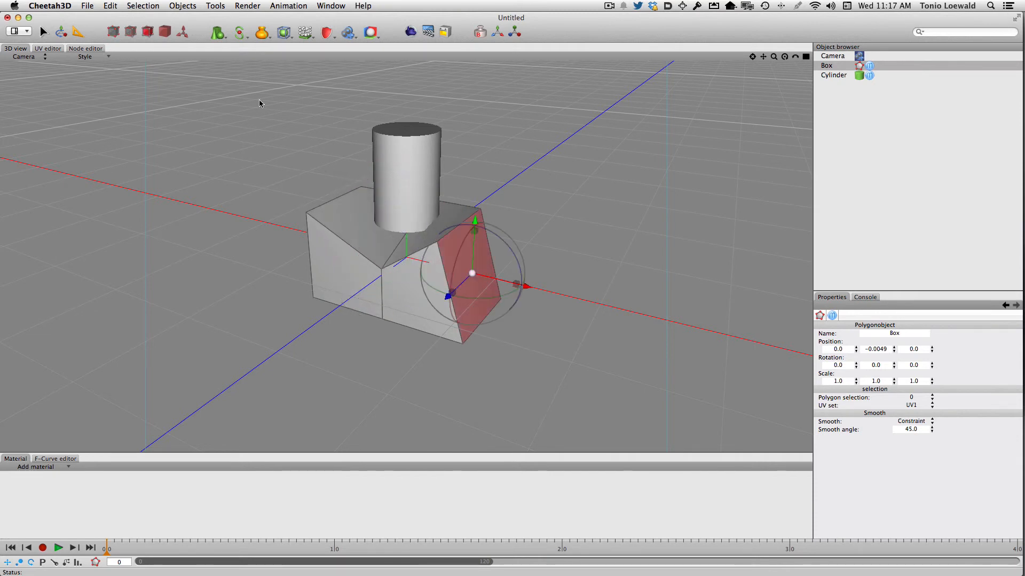
left_click_drag(526, 287, 545, 291)
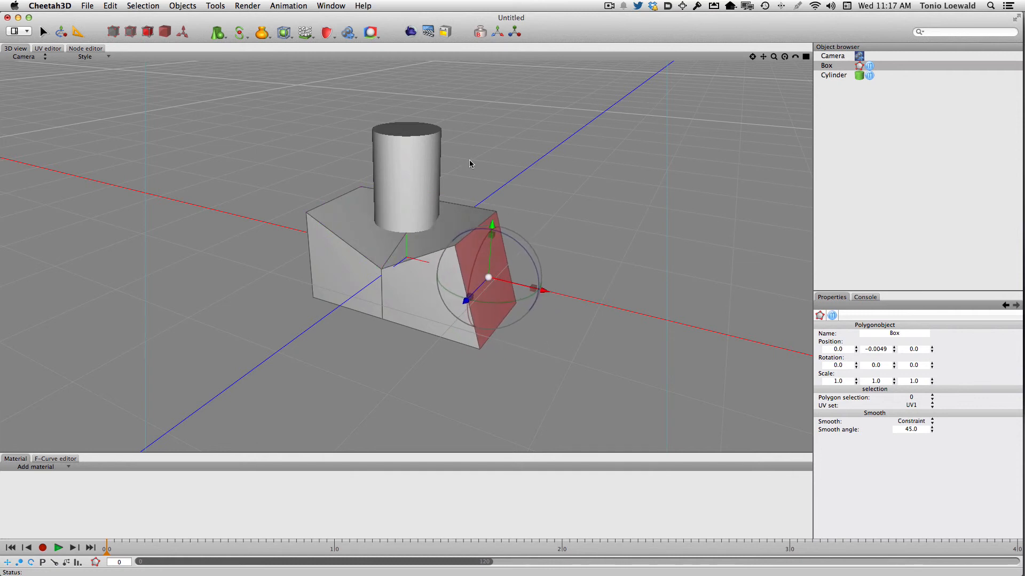